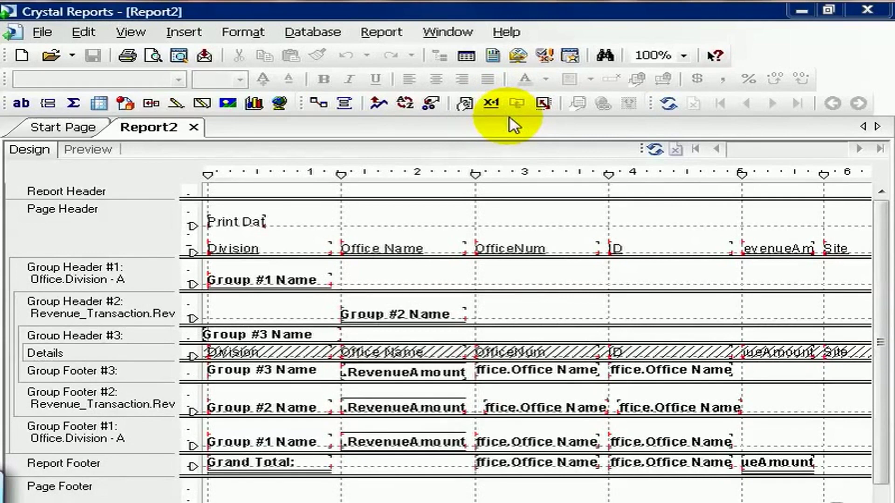
# Bring up the File menu over the Report2 design view.
pyautogui.click(43, 35)
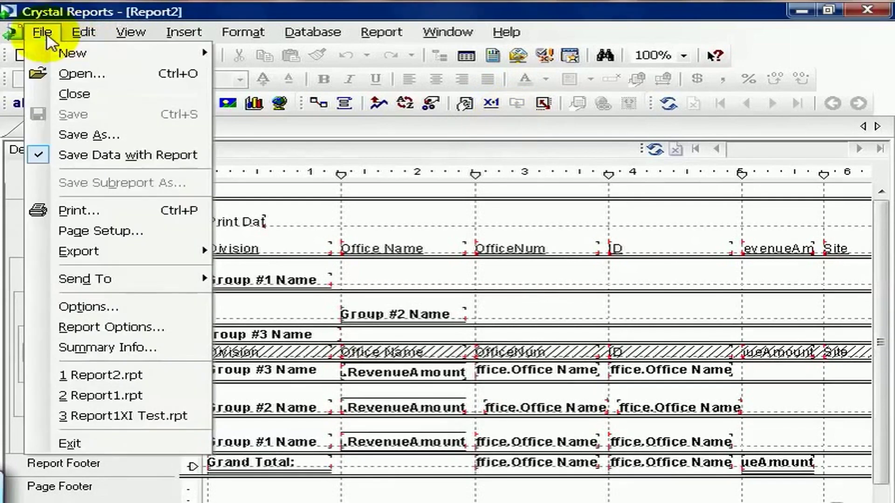
# In the Layout options, turn on the design-view grid with a 0.25-inch grid size and apply.
pyautogui.click(112, 307)
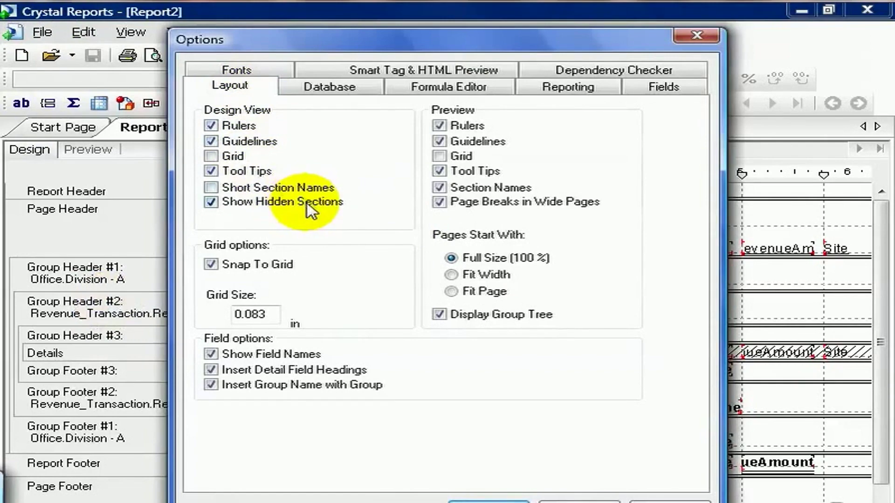
pyautogui.moveTo(297, 37); pyautogui.dragTo(438, 39)
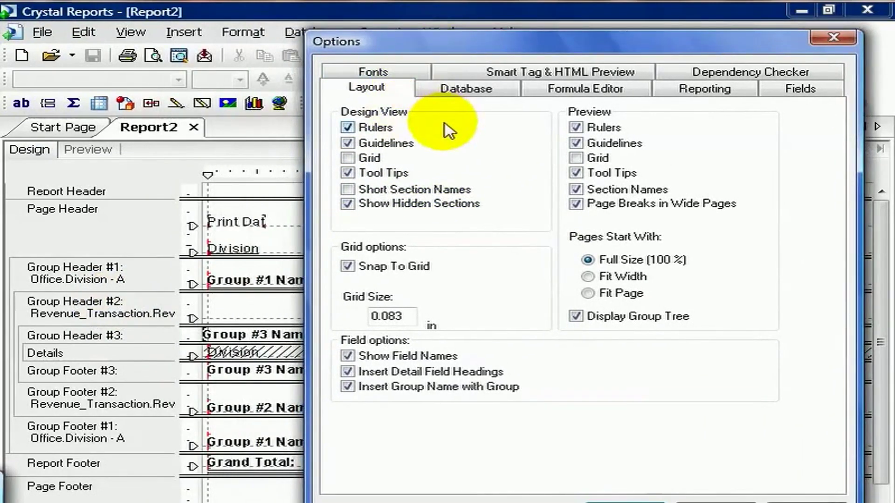
pyautogui.click(358, 159)
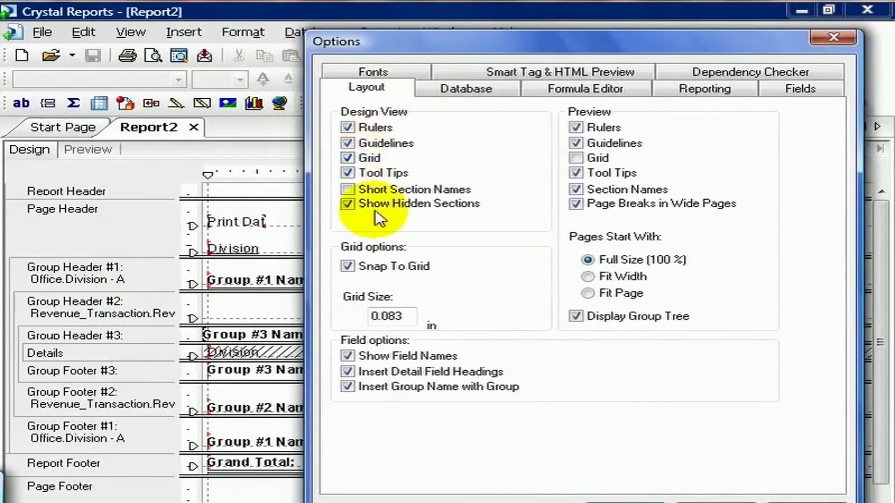
pyautogui.moveTo(413, 316); pyautogui.dragTo(380, 316)
pyautogui.write('25')
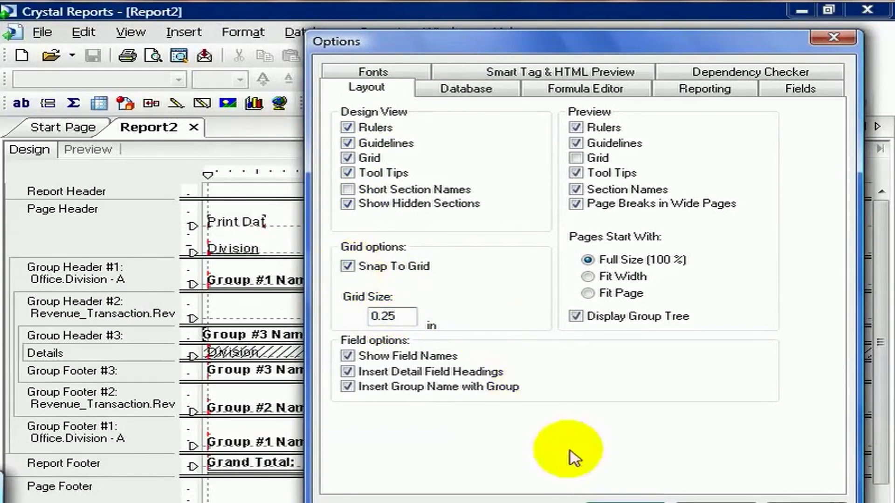
pyautogui.click(626, 498)
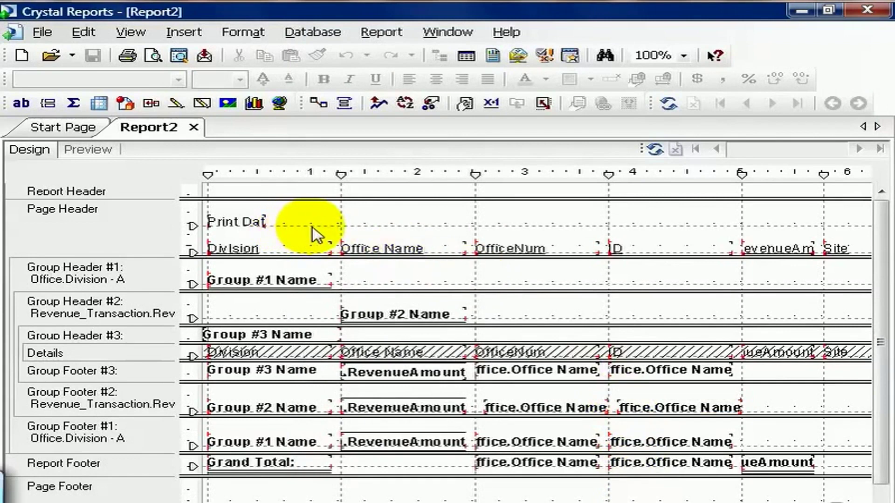
# Nudge the Print Date field right in the Page Header, snapping to the grid.
pyautogui.click(255, 226)
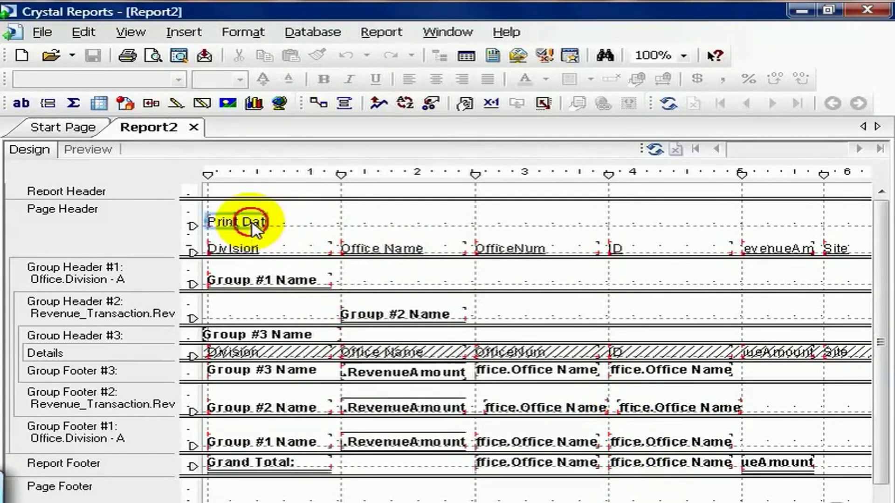
pyautogui.moveTo(261, 222); pyautogui.dragTo(294, 207)
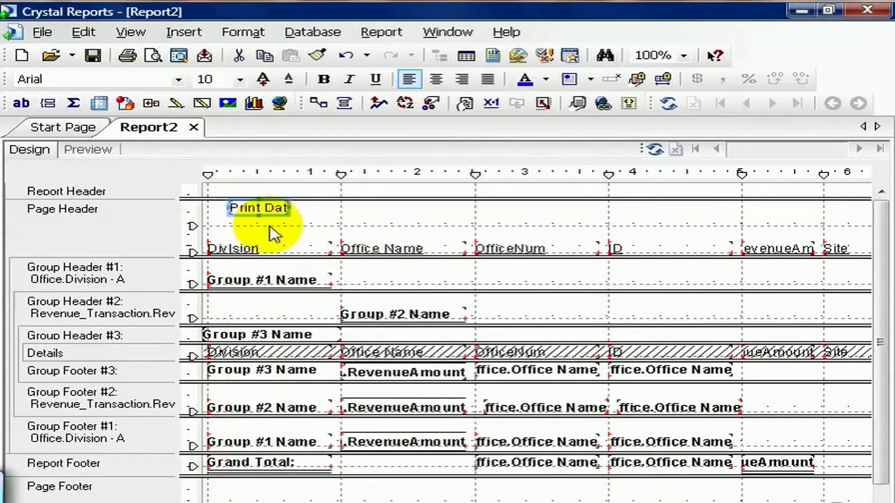
pyautogui.click(300, 217)
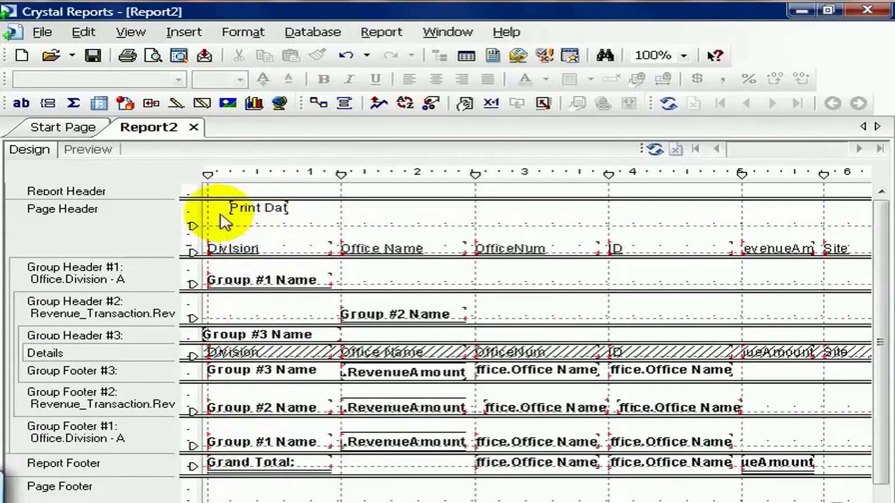
# Move the Print Date field slightly down in the Page Header, then head to the File menu.
pyautogui.click(250, 218)
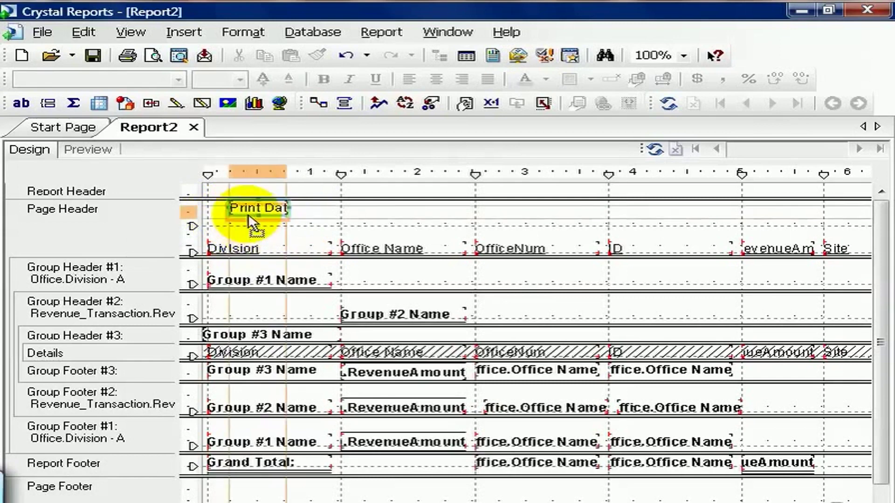
pyautogui.moveTo(249, 215); pyautogui.dragTo(248, 223)
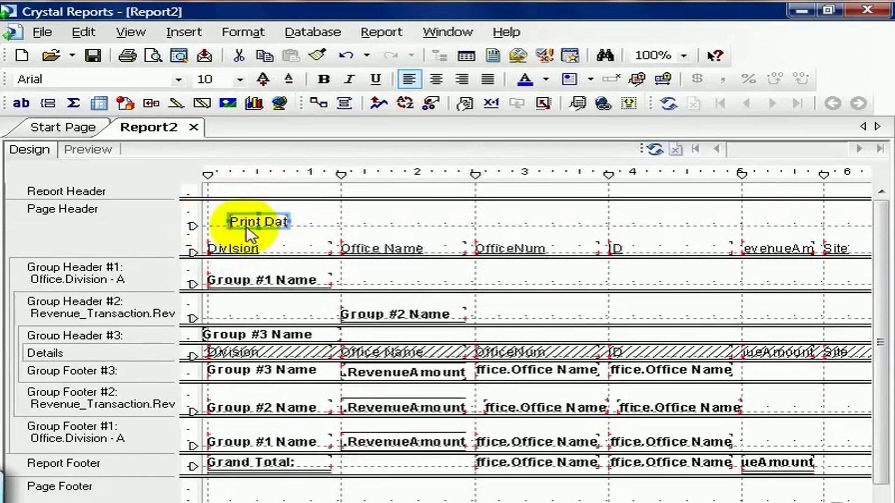
pyautogui.click(43, 34)
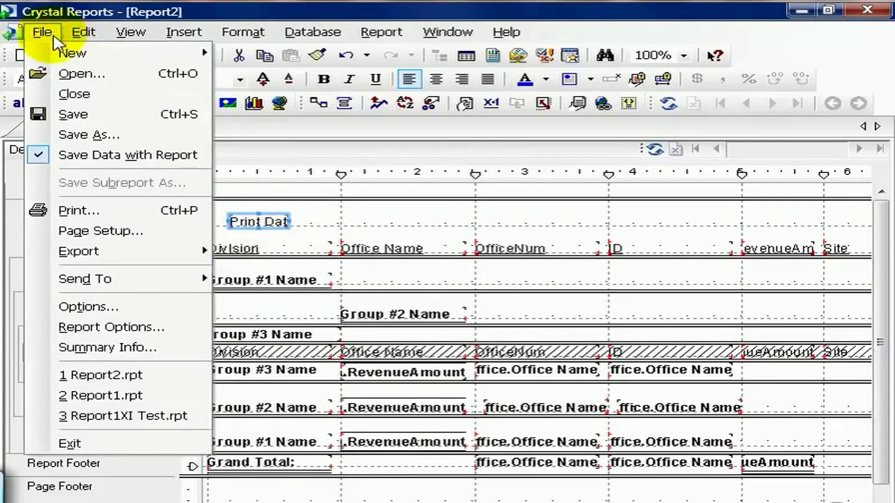
# In the Layout options, turn off Snap To Grid and hide the design-view grid.
pyautogui.click(61, 306)
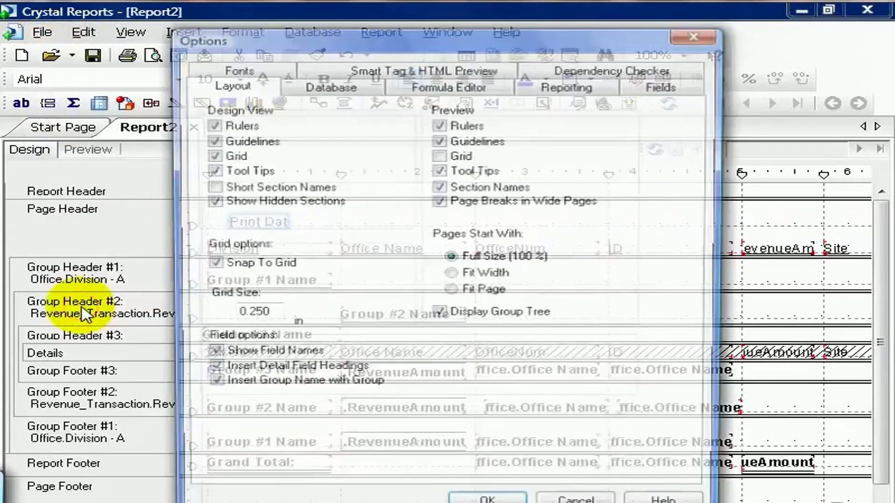
pyautogui.click(212, 264)
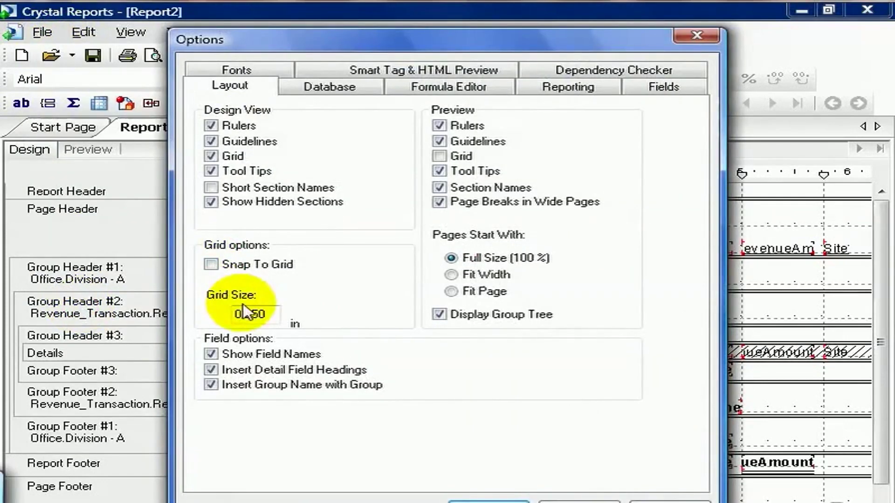
pyautogui.click(211, 156)
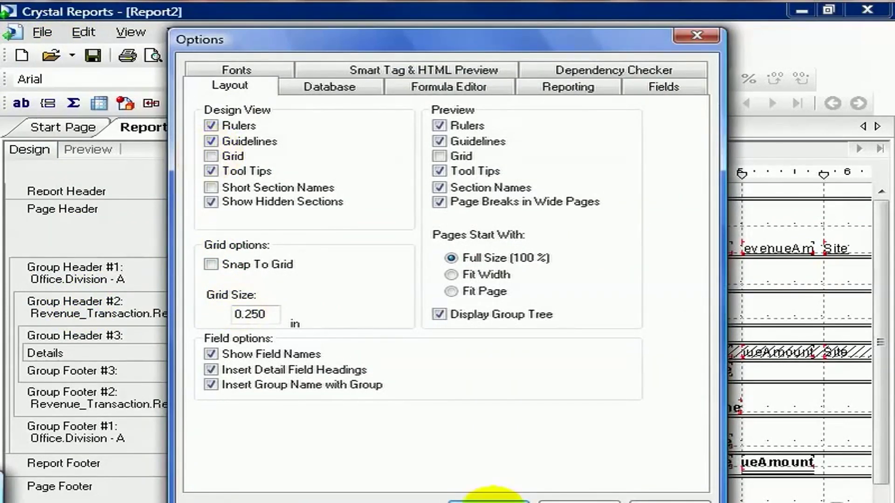
pyautogui.click(487, 497)
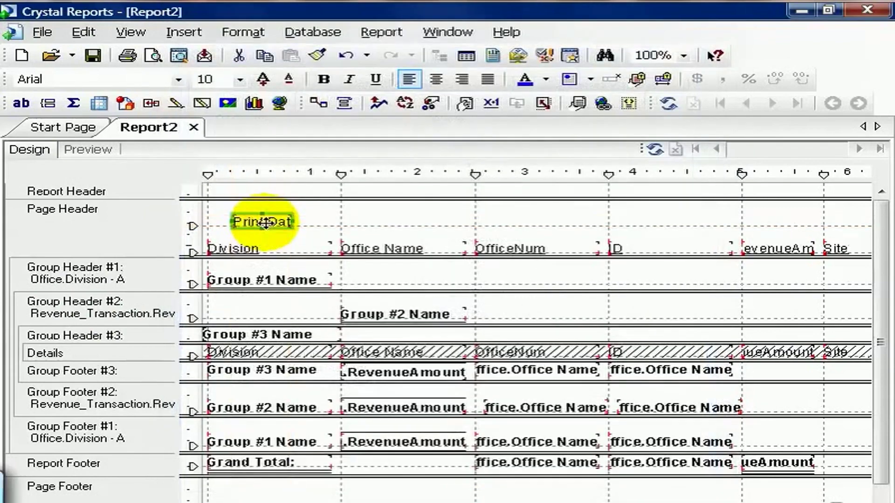
# Move the Print Date field right so it ends at the one-inch guideline.
pyautogui.moveTo(264, 223); pyautogui.dragTo(323, 224)
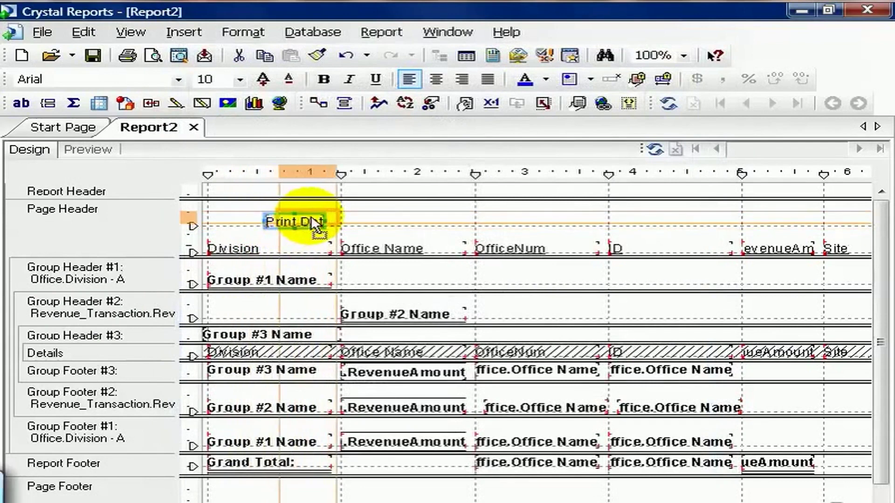
pyautogui.click(353, 218)
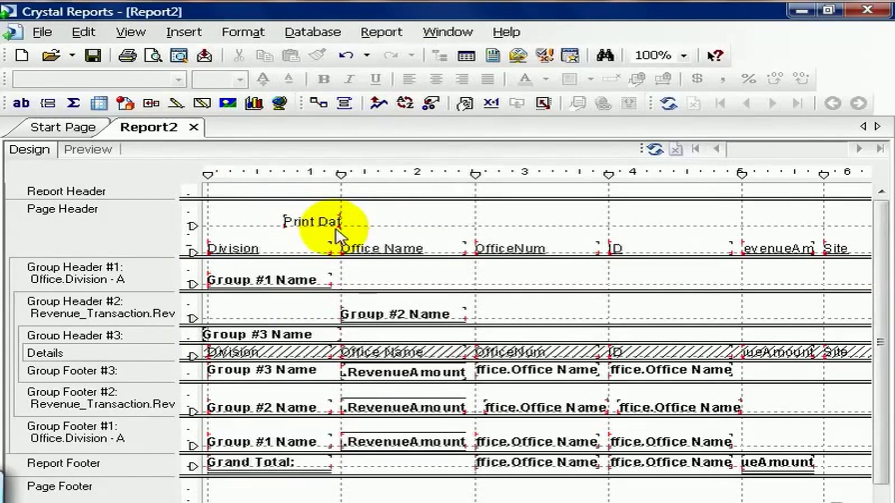
# Add a vertical guideline at 2 inches and drag the Page Header guideline up, carrying Print Date with it.
pyautogui.click(417, 174)
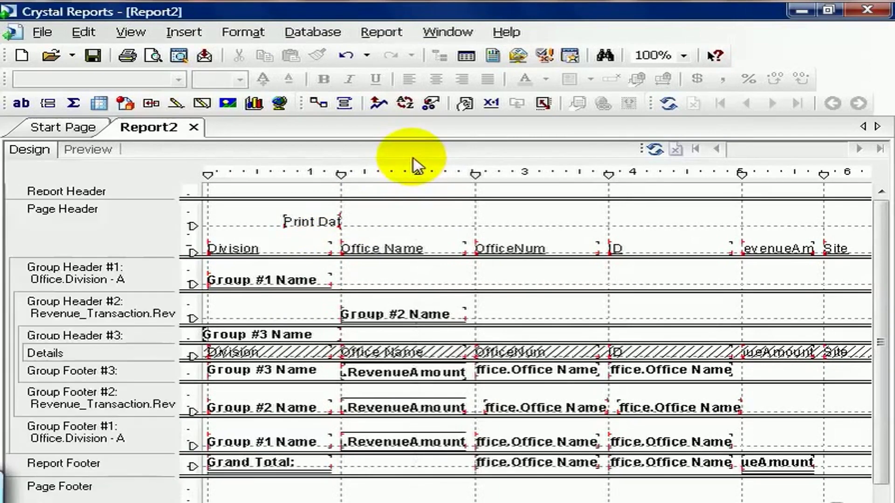
pyautogui.click(193, 225)
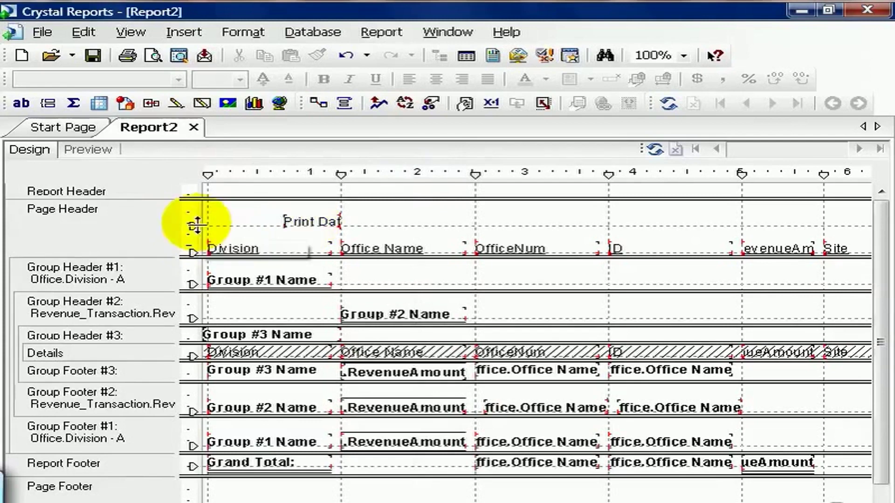
pyautogui.click(193, 226)
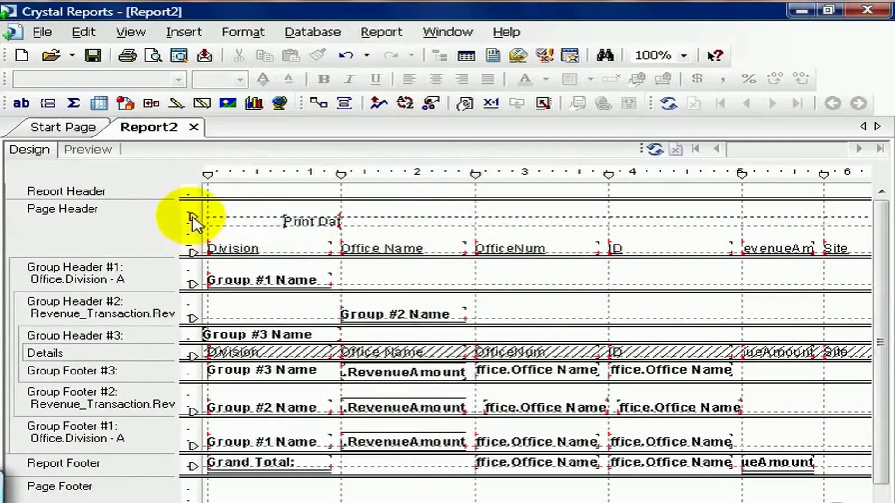
pyautogui.moveTo(193, 225); pyautogui.dragTo(194, 210)
# Select the column guideline left of Office Name and the Print Date field to check alignment.
pyautogui.click(341, 175)
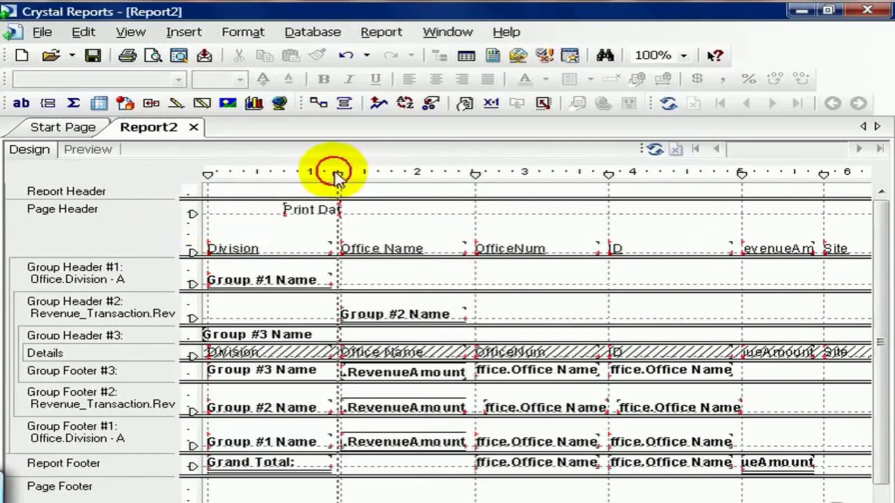
pyautogui.click(301, 211)
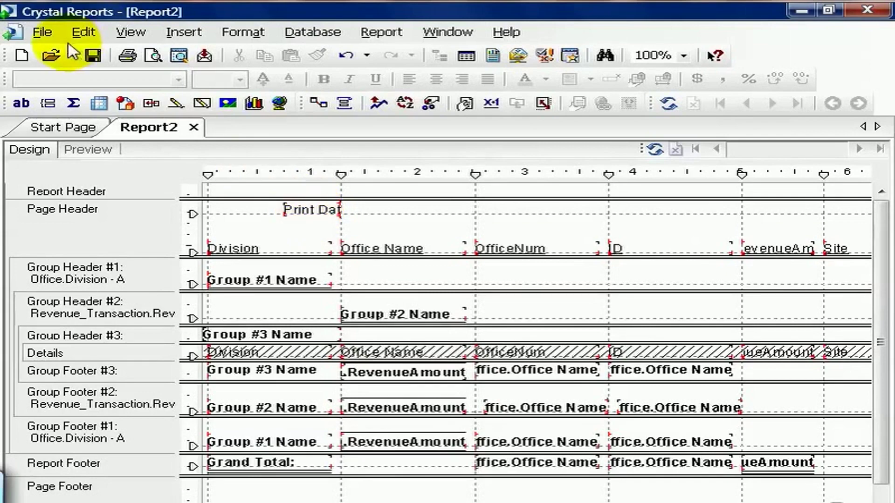
pyautogui.click(42, 32)
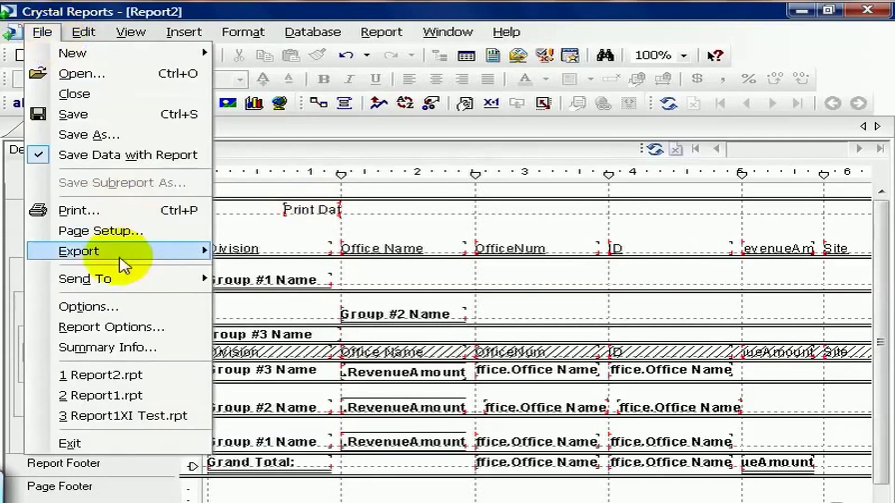
pyautogui.click(86, 308)
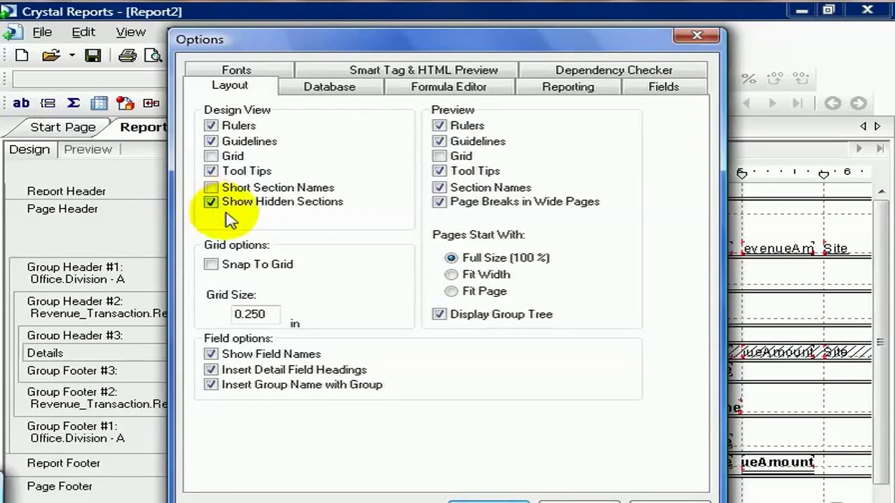
pyautogui.click(490, 500)
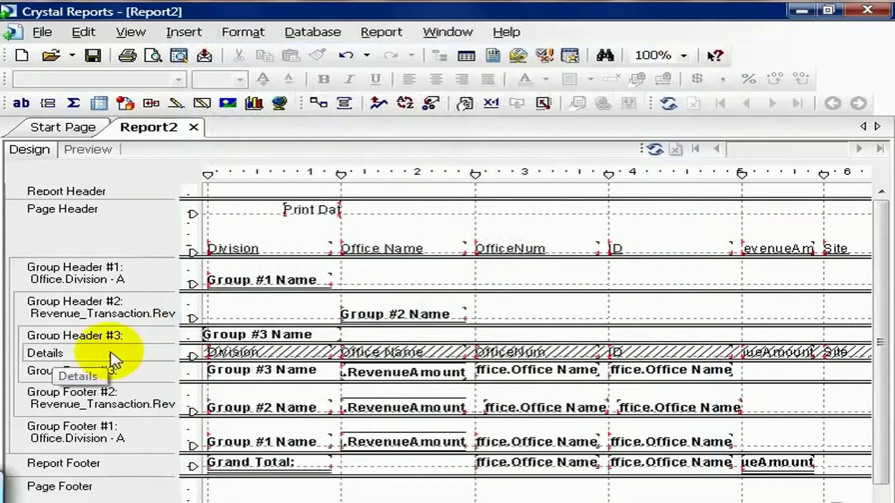
# Hide Group Footer #3 with drill-down allowed.
pyautogui.rightClick(123, 375)
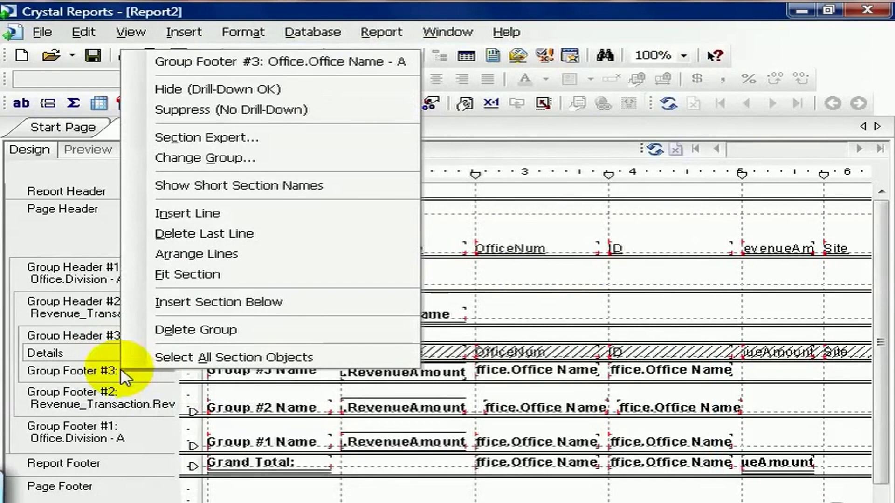
pyautogui.click(204, 99)
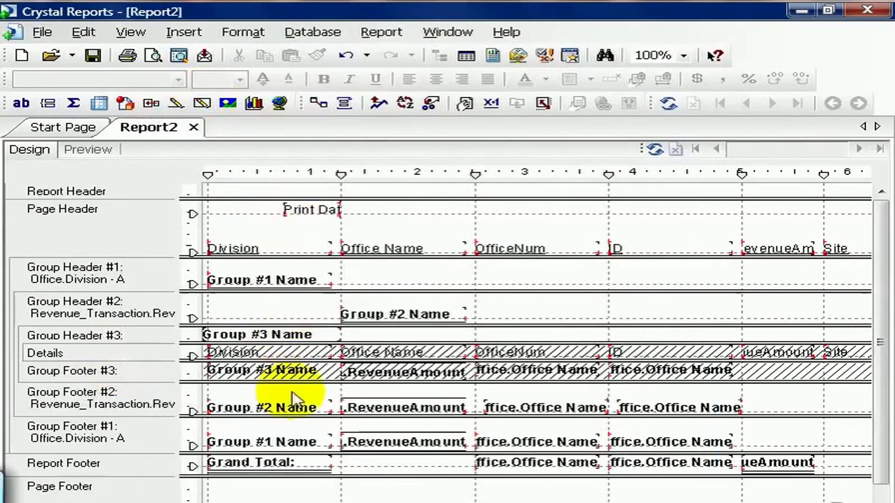
# In the Layout options, stop showing hidden sections in design view and apply.
pyautogui.click(57, 40)
pyautogui.click(84, 306)
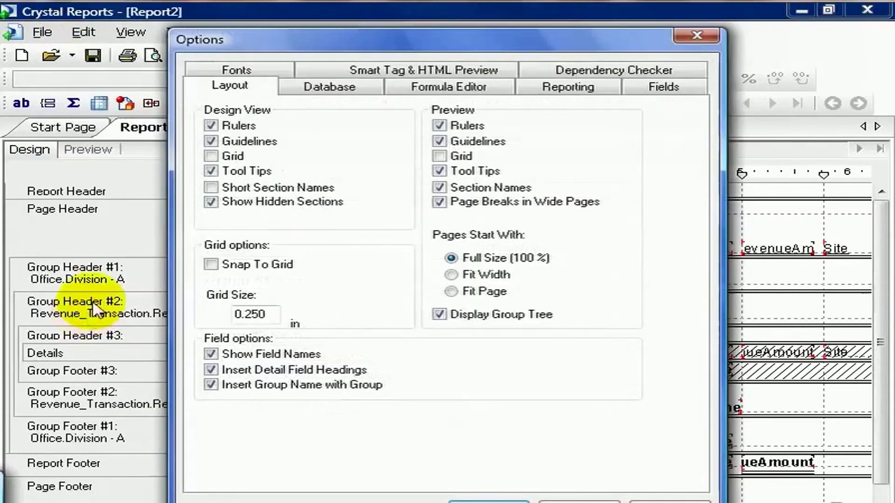
pyautogui.click(215, 202)
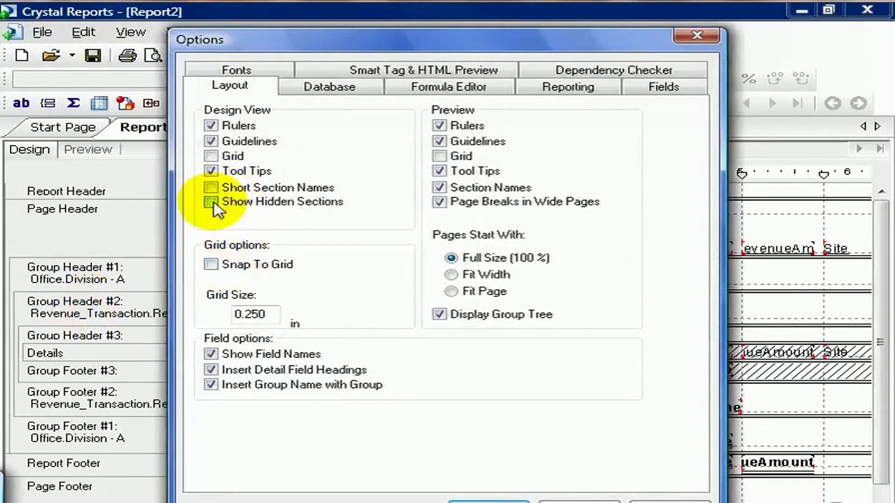
pyautogui.click(493, 500)
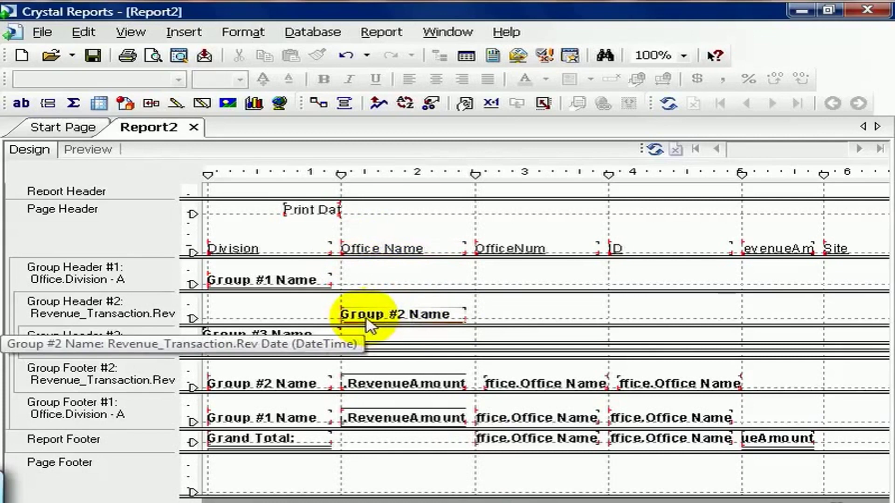
# Nudge the Group #2 Name field right, then move it back onto the Office Name guideline.
pyautogui.moveTo(368, 320); pyautogui.dragTo(377, 316)
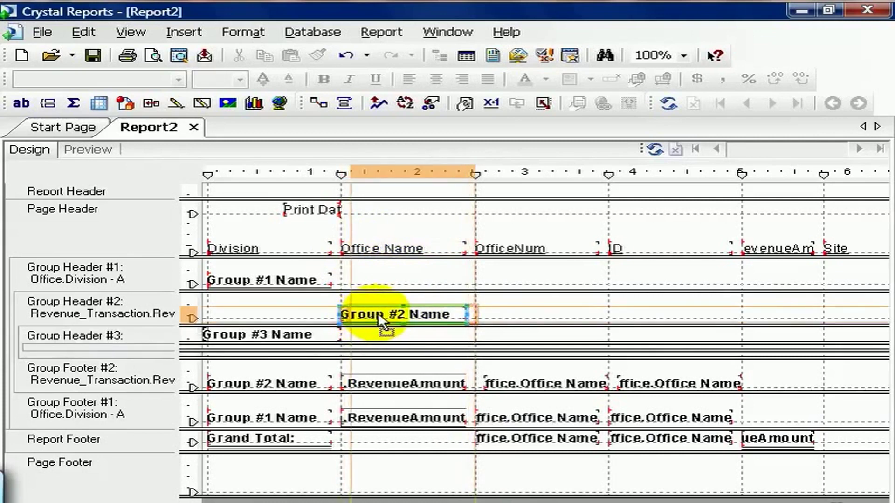
pyautogui.click(514, 310)
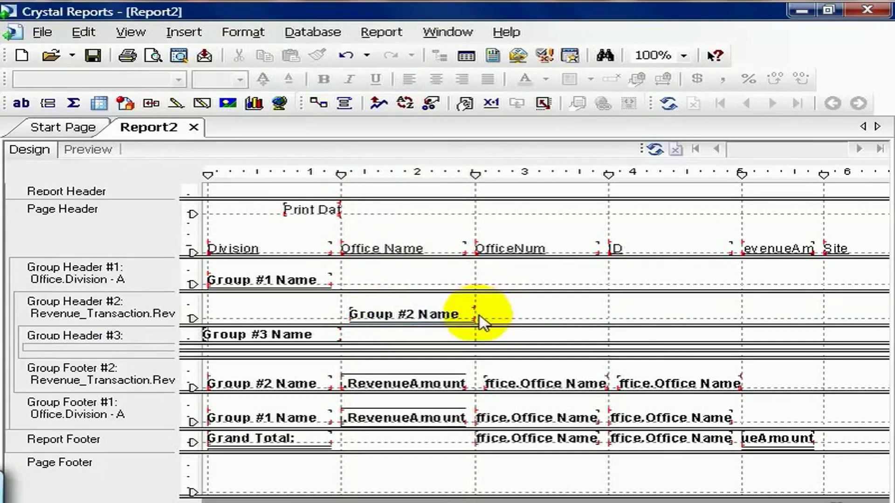
pyautogui.click(443, 318)
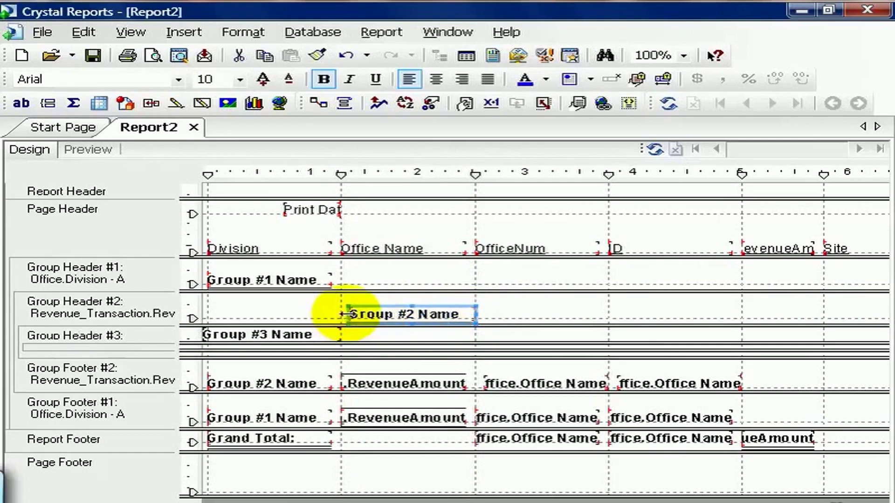
pyautogui.moveTo(346, 317); pyautogui.dragTo(340, 316)
pyautogui.click(369, 303)
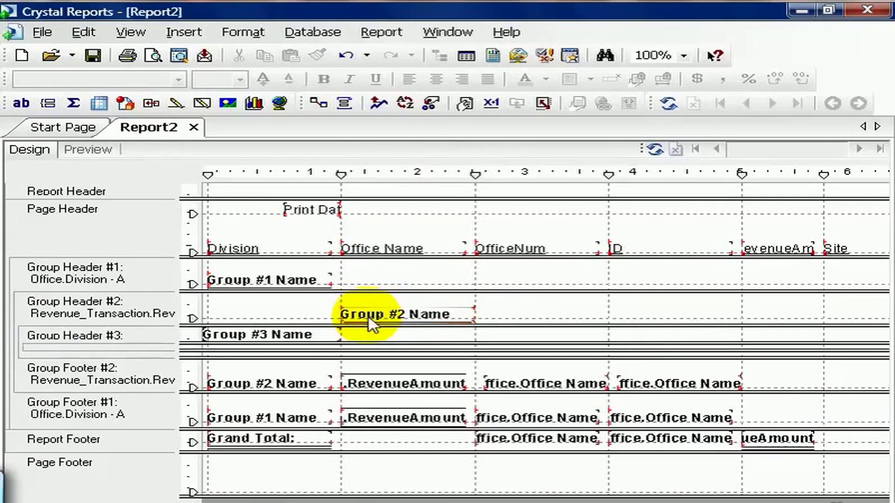
# Resize Group #2 Name's left edge so it snaps onto the Office Name column guideline.
pyautogui.click(368, 321)
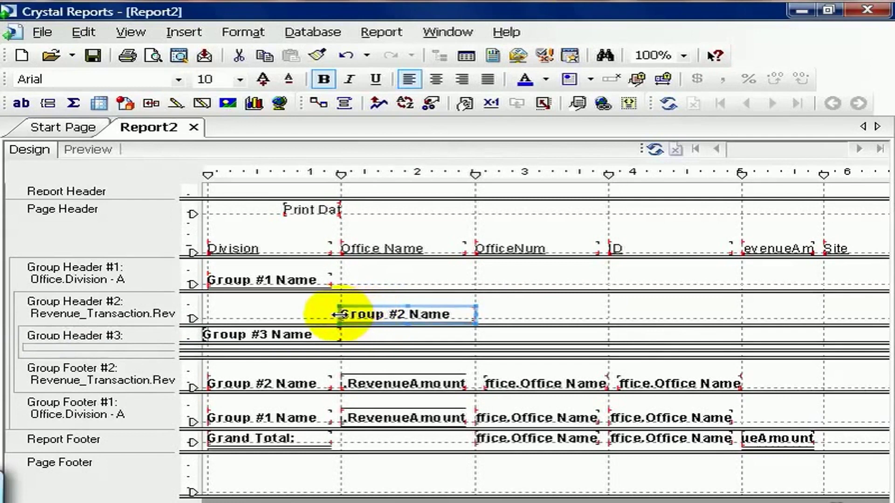
pyautogui.moveTo(339, 315); pyautogui.dragTo(329, 316)
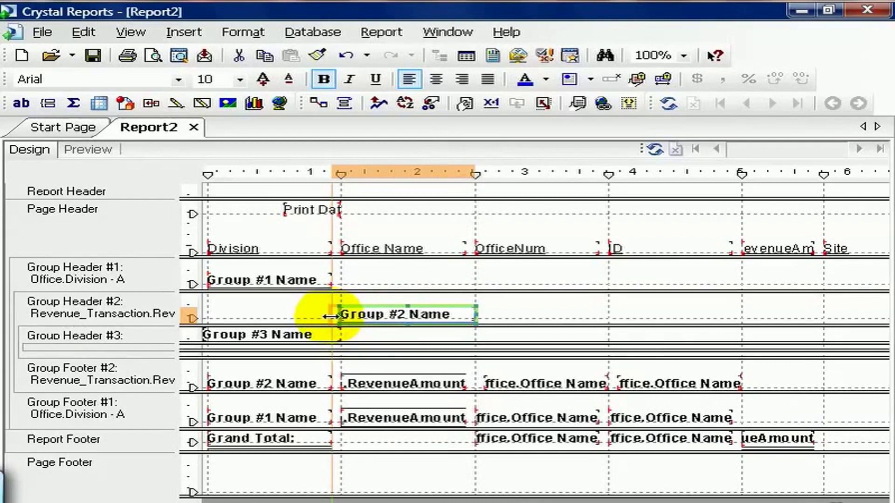
pyautogui.moveTo(329, 316); pyautogui.dragTo(331, 315)
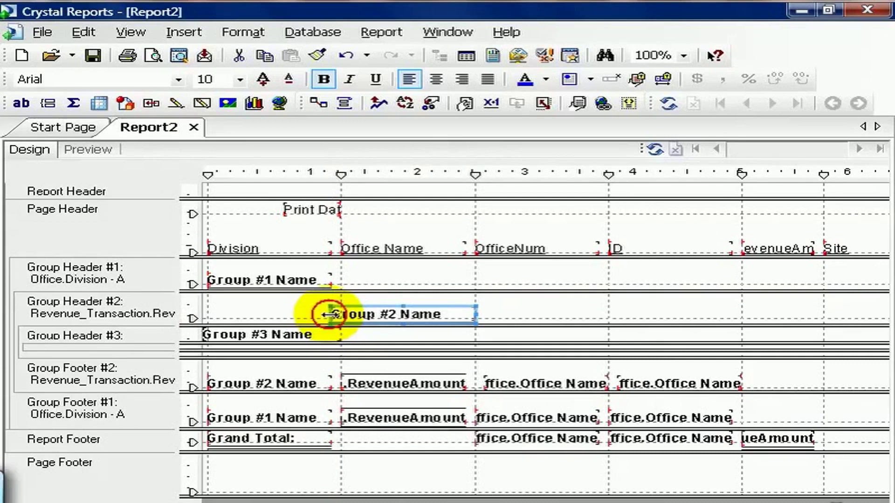
pyautogui.moveTo(329, 314); pyautogui.dragTo(340, 315)
pyautogui.click(364, 303)
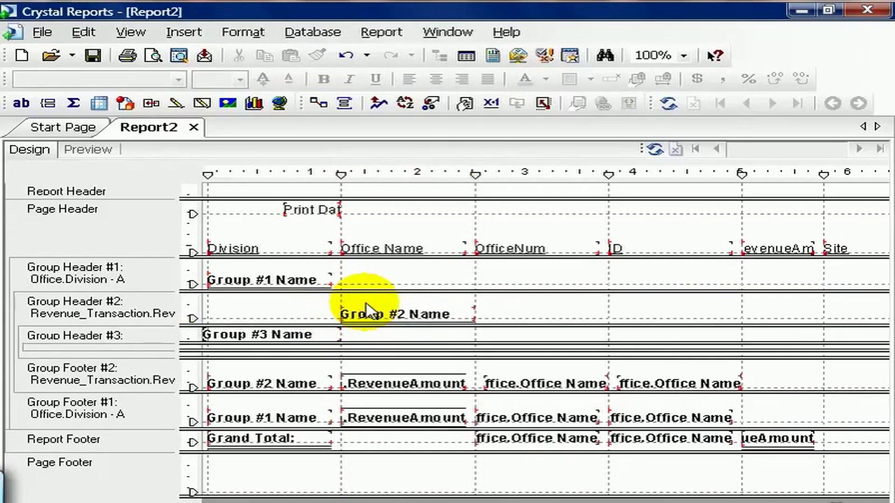
pyautogui.click(42, 32)
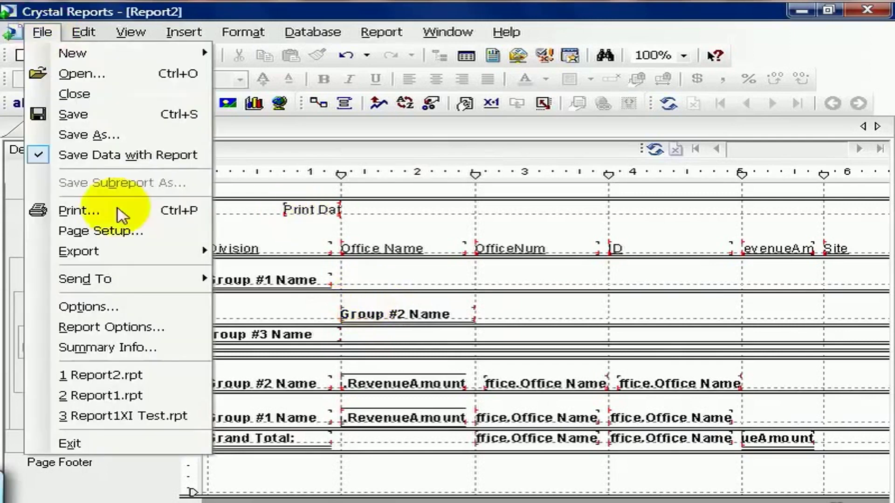
# In the Layout options, switch Show Hidden Sections in design view back on.
pyautogui.click(90, 308)
pyautogui.click(211, 203)
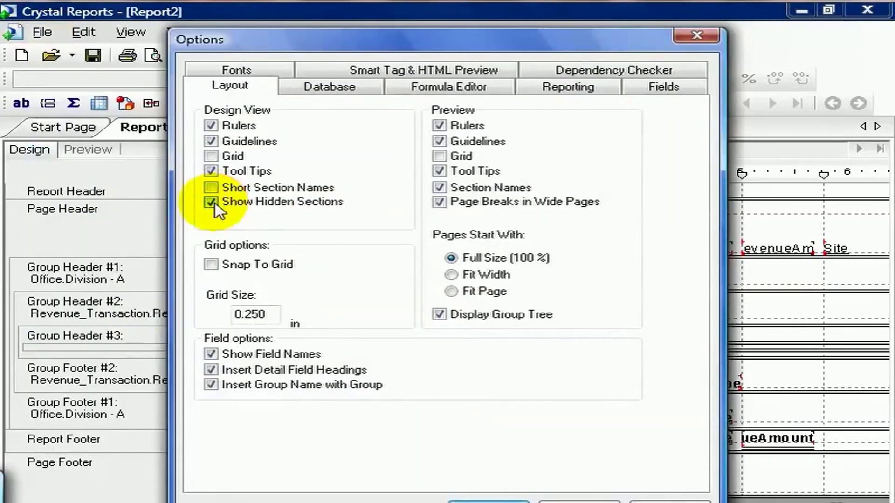